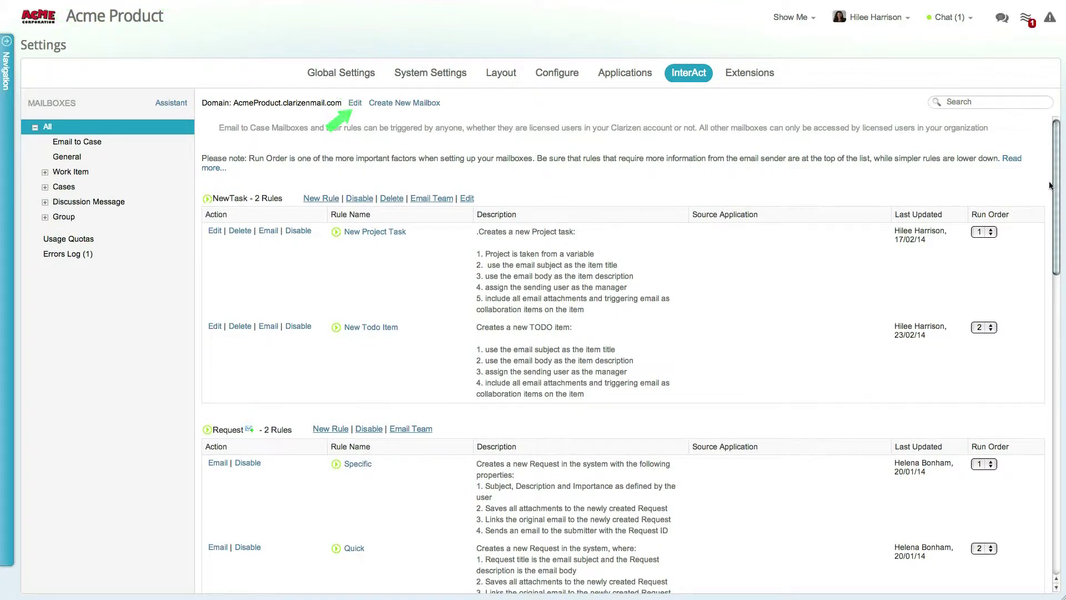
- Drill from Email to Case through Group to the General mailbox to list its New Project Task and New Todo Item rules
{"action": "left_click_drag", "start_coordinate": [1056, 186], "coordinate": [1044, 346]}
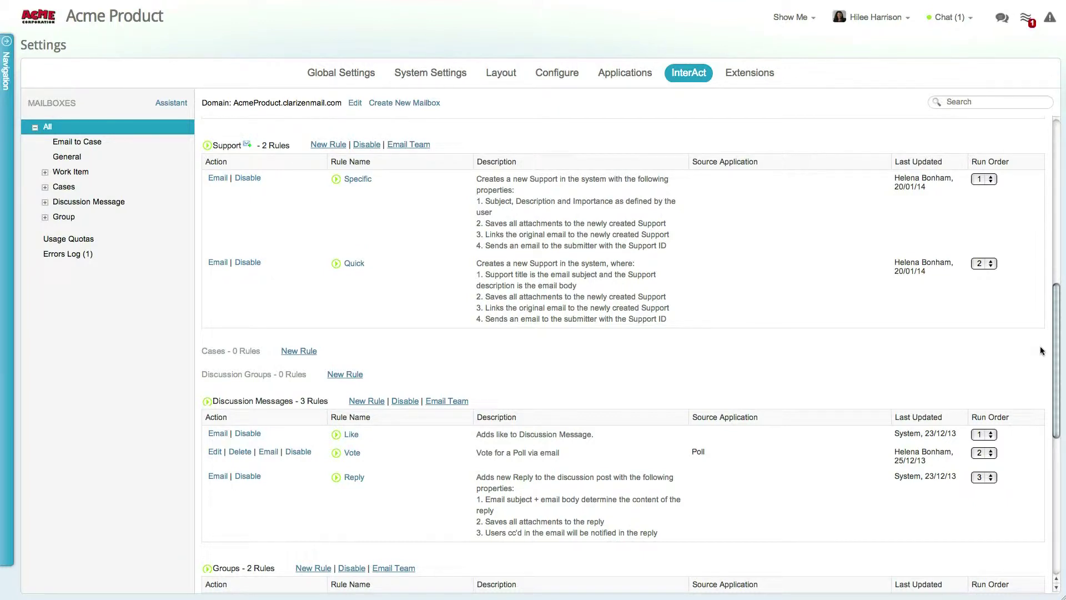
{"action": "left_click", "coordinate": [147, 152]}
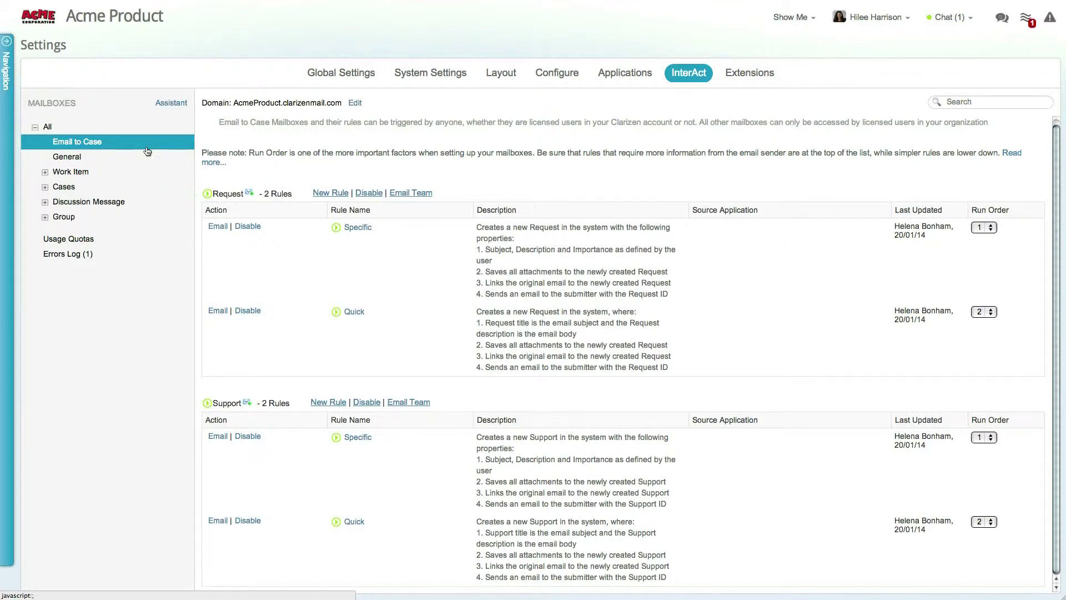
{"action": "left_click", "coordinate": [132, 222]}
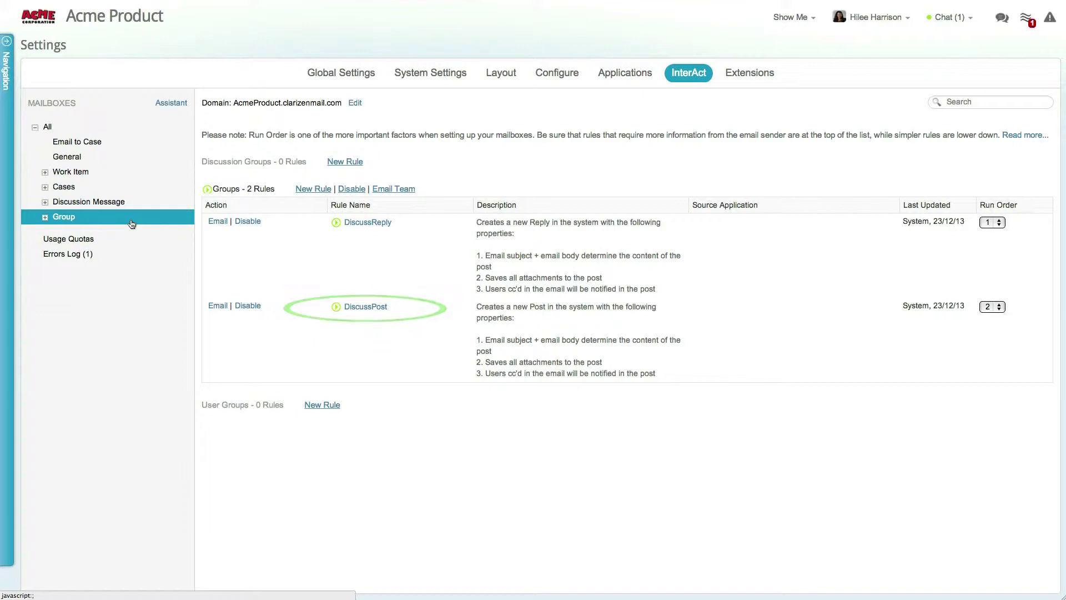
{"action": "left_click", "coordinate": [84, 161]}
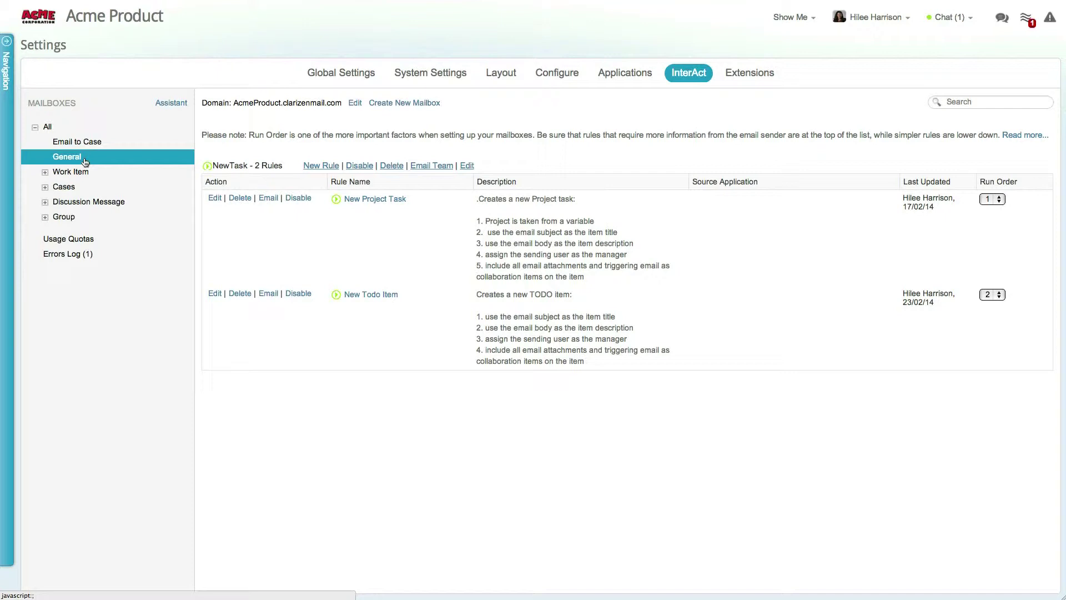
- Open the NewTask mailbox's New Todo Item rule in edit mode
{"action": "left_click", "coordinate": [215, 294]}
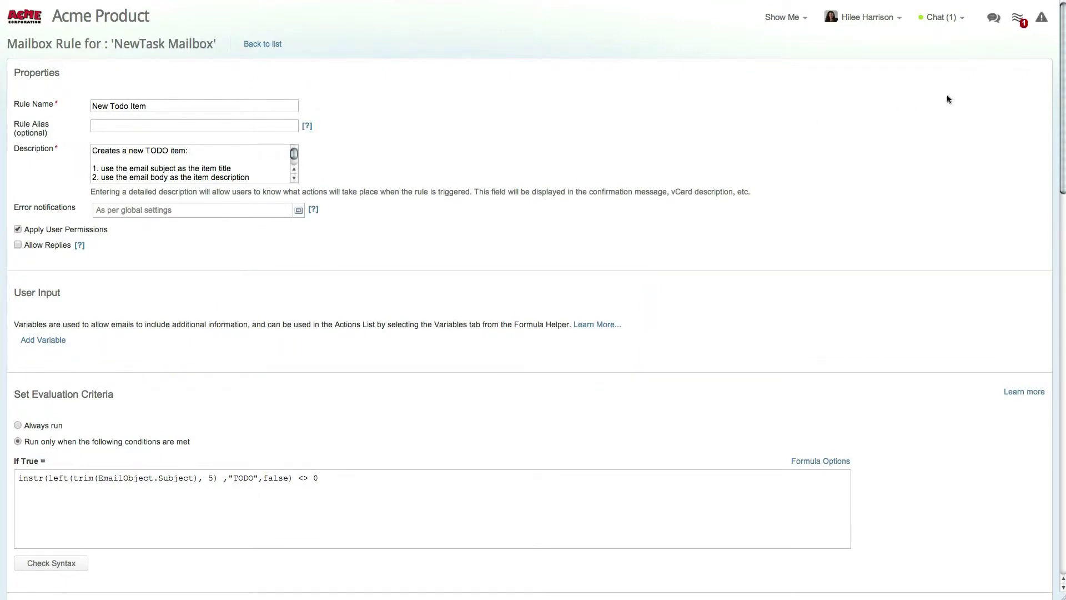
- Scroll the rule editor and browse the EmailObject fields under Formula Options > Variables
{"action": "left_click_drag", "start_coordinate": [1063, 94], "coordinate": [1063, 183]}
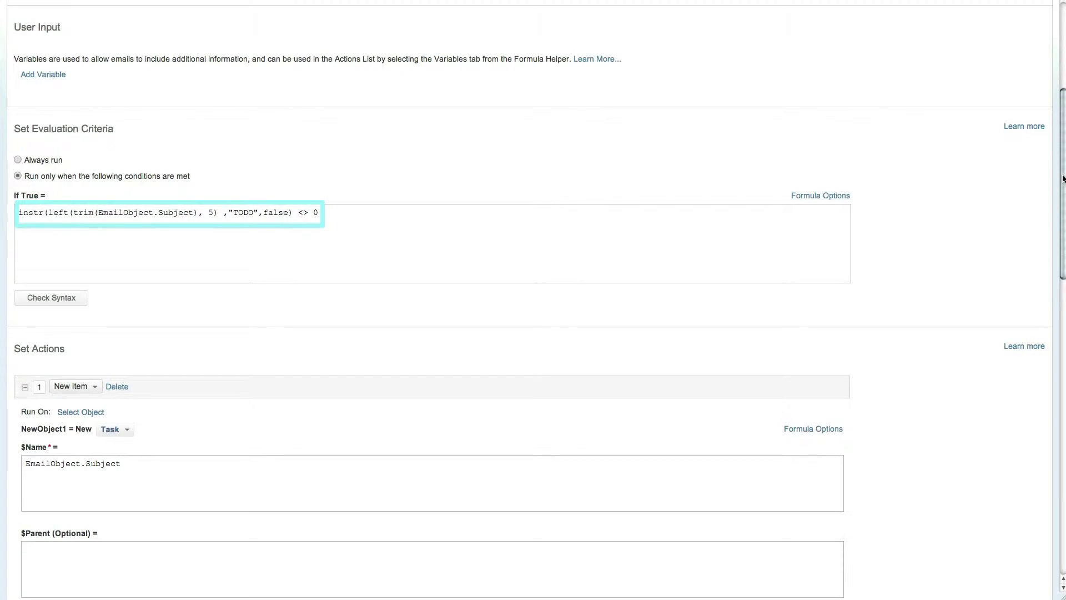
{"action": "left_click_drag", "start_coordinate": [1063, 178], "coordinate": [1063, 285]}
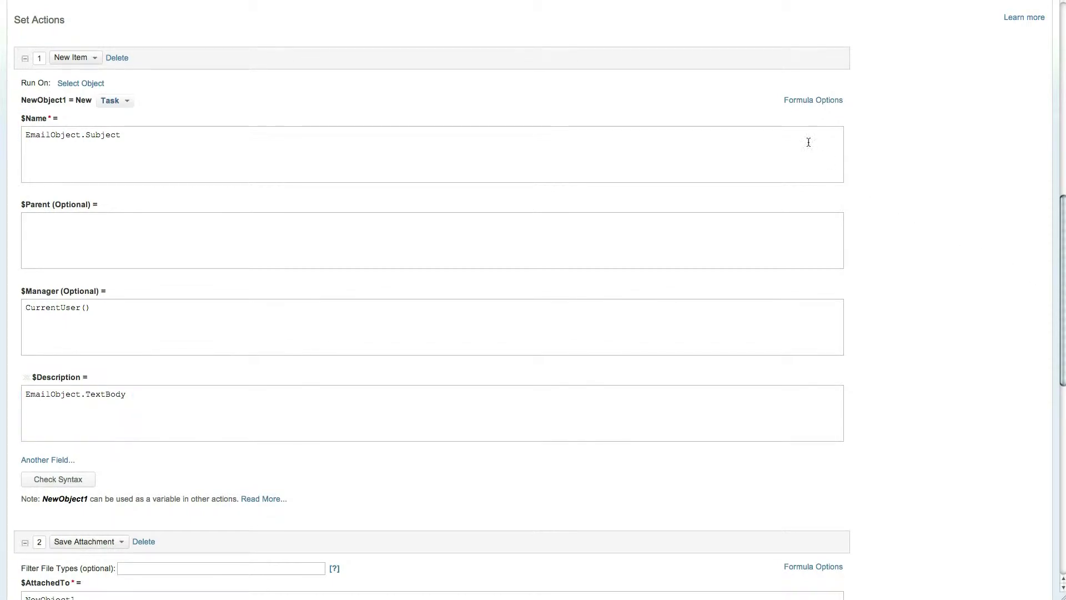
{"action": "left_click", "coordinate": [789, 101]}
{"action": "left_click", "coordinate": [648, 141]}
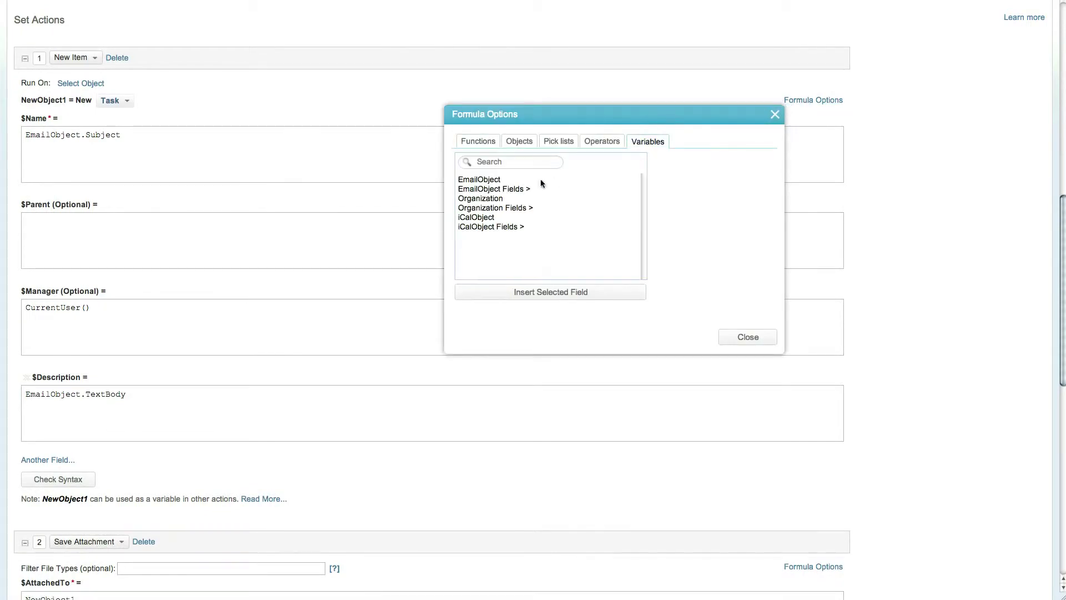
{"action": "left_click", "coordinate": [501, 191]}
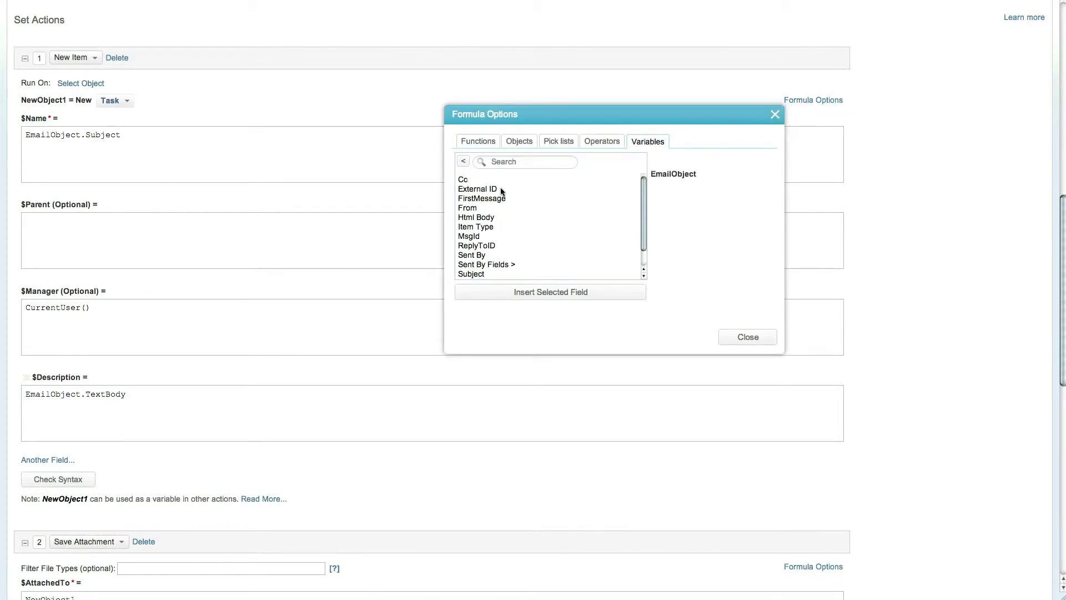
{"action": "left_click", "coordinate": [741, 337]}
- Scroll to the bottom and save the New Todo Item rule
{"action": "left_click_drag", "start_coordinate": [1063, 272], "coordinate": [1063, 418]}
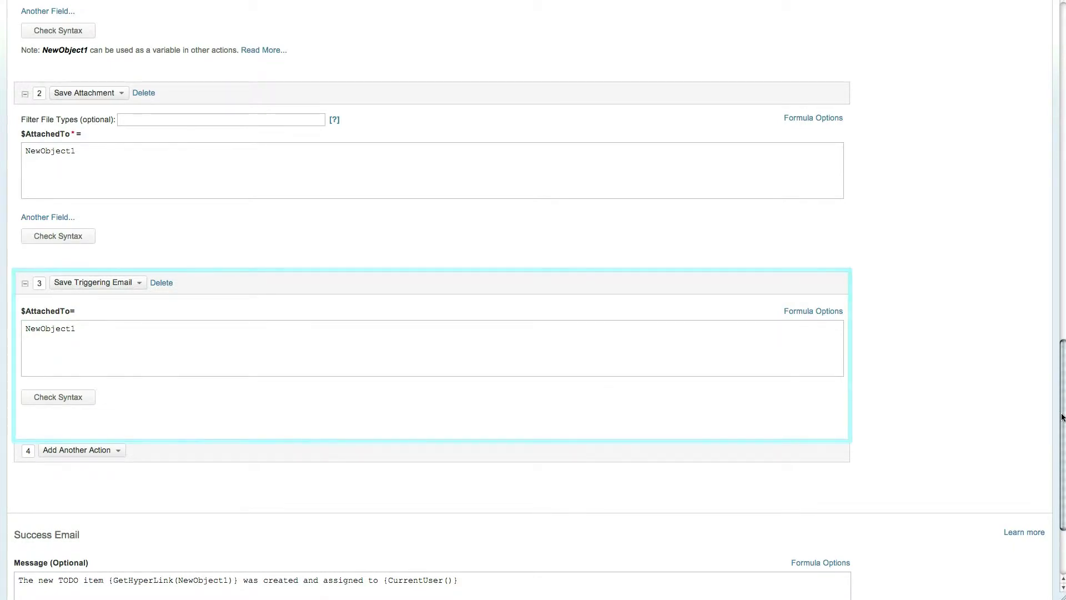
{"action": "left_click_drag", "start_coordinate": [1062, 417], "coordinate": [1060, 478]}
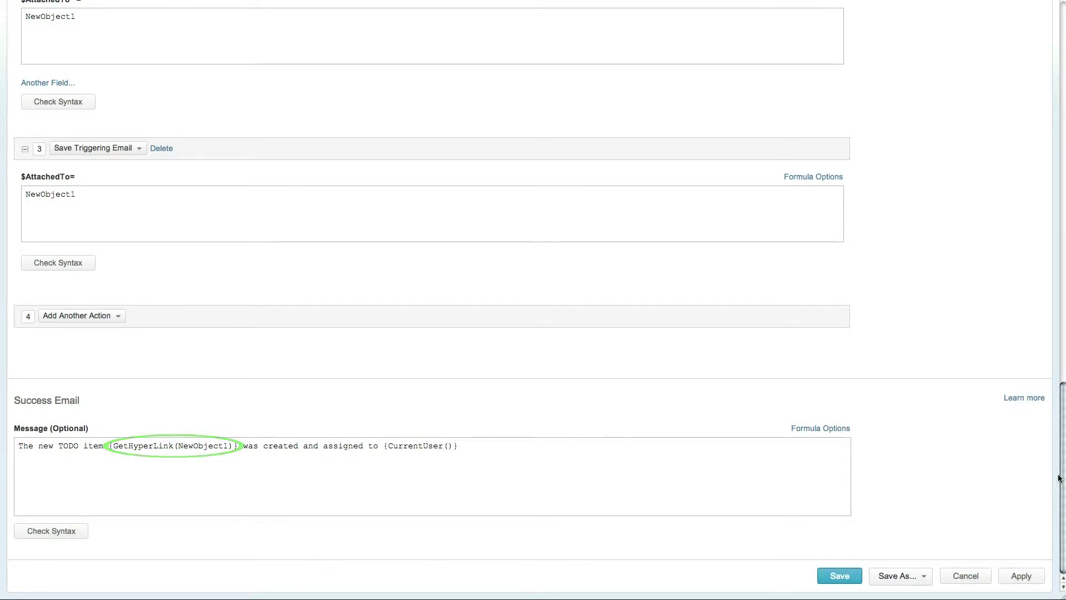
{"action": "left_click", "coordinate": [840, 576]}
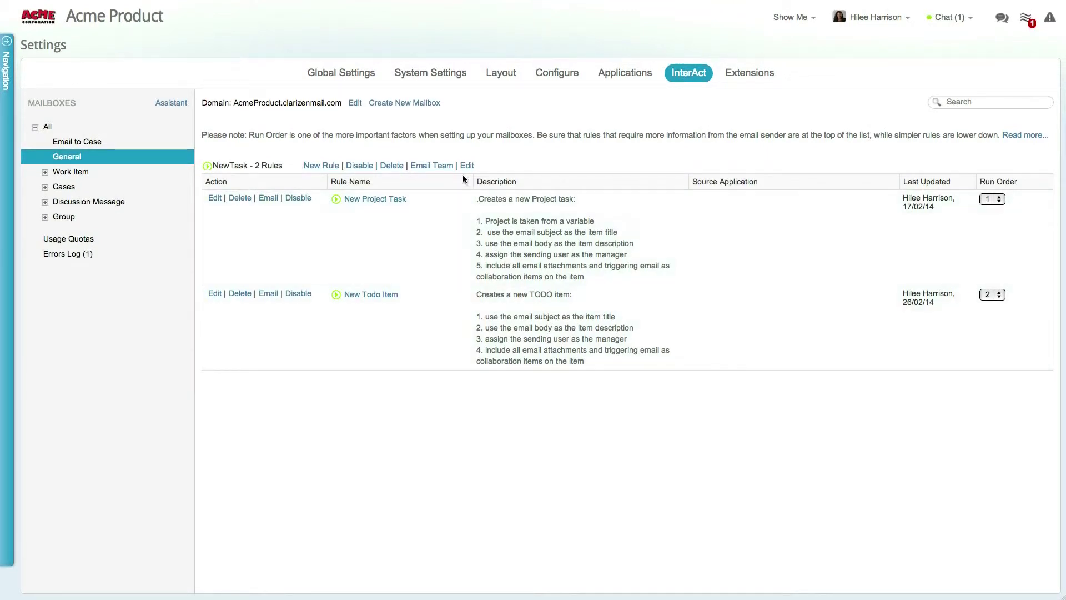
- Email the mailbox details to two team members, then open the Globex Customer Implementation group in Social
{"action": "left_click", "coordinate": [443, 166]}
{"action": "left_click", "coordinate": [455, 147]}
{"action": "type", "text": "Frank Lucas, Helena Bonham,"}
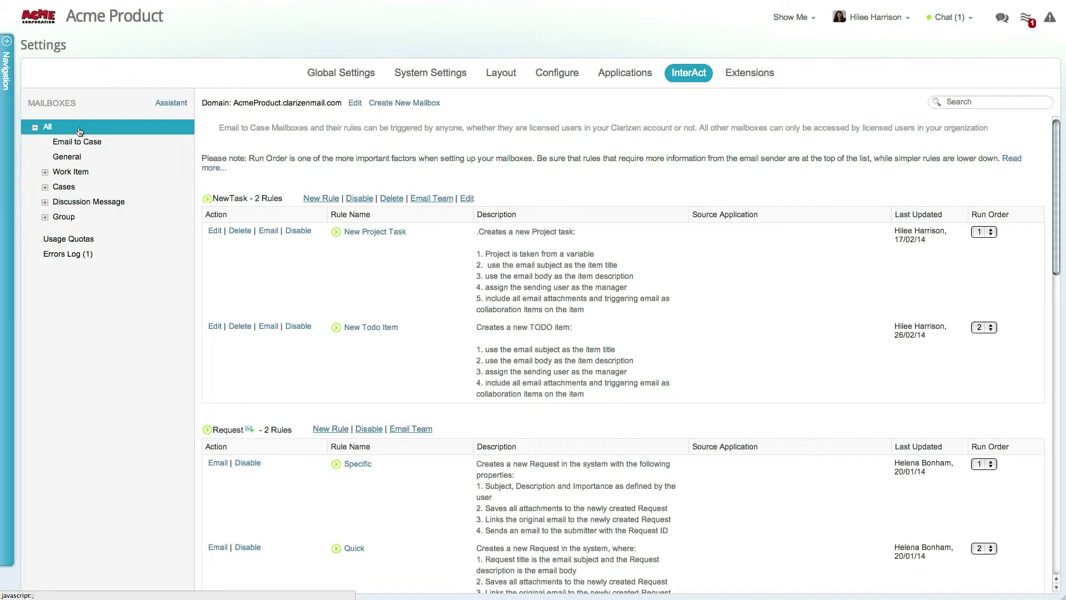
{"action": "left_click", "coordinate": [75, 222]}
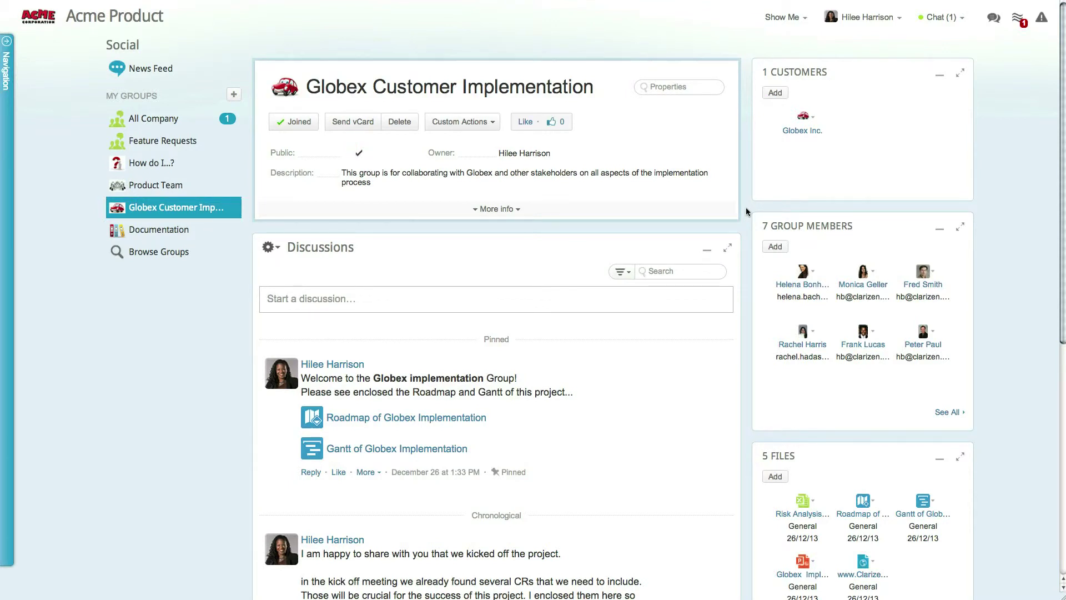
- Expand the group's More info details and search its Properties for 'alias'
{"action": "left_click", "coordinate": [603, 211]}
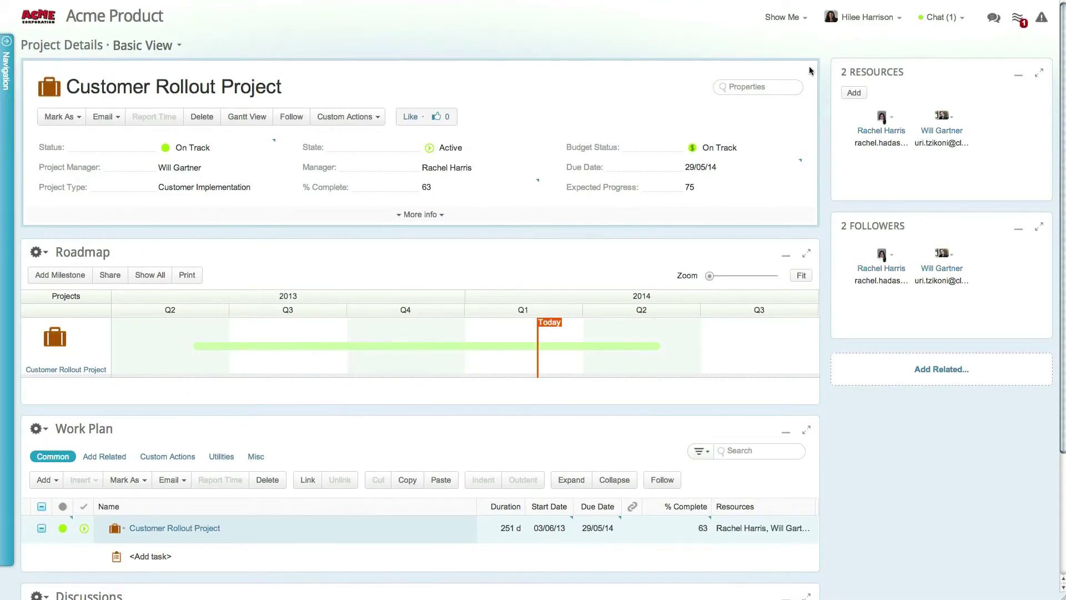
{"action": "left_click", "coordinate": [760, 87]}
{"action": "type", "text": "alias"}
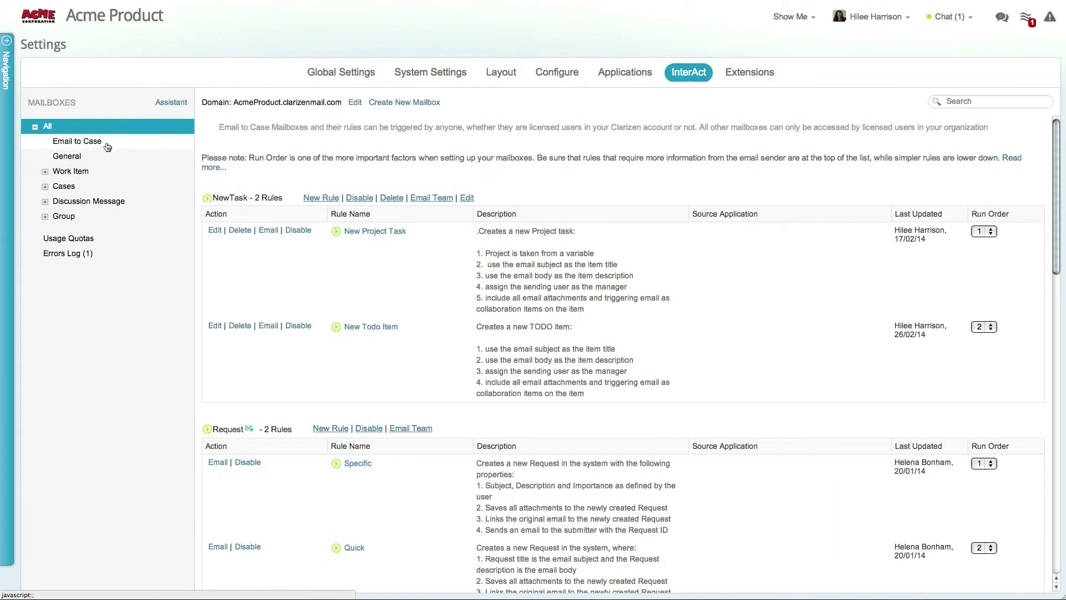
- Show the Email to Case mailbox's Request and Support rules
{"action": "left_click", "coordinate": [107, 145]}
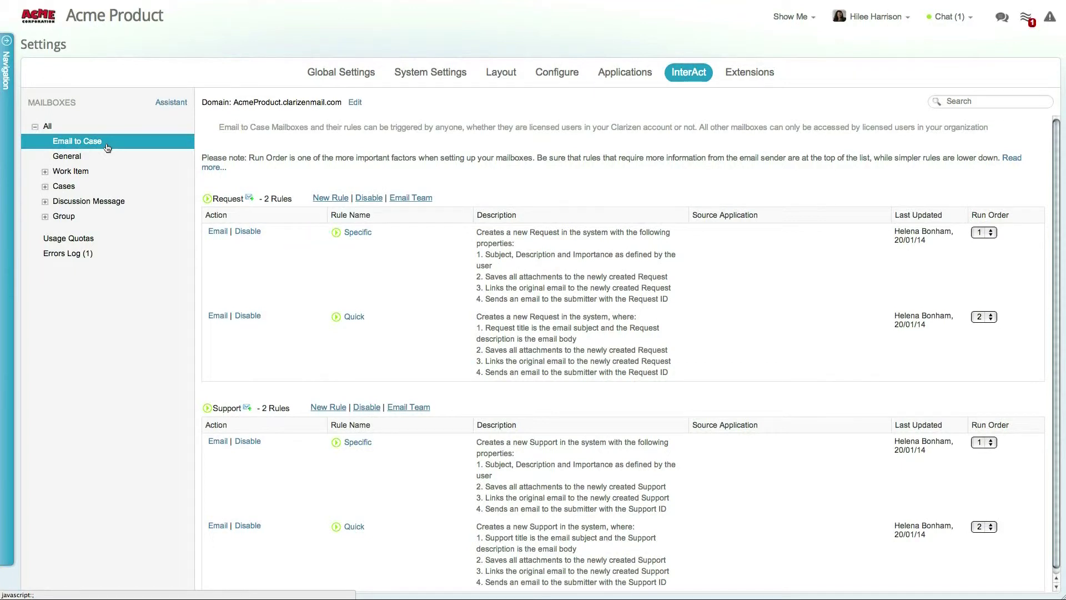
- Open the Request mailbox's Specific rule and review its FindCustomer(EmailObject.From) actions
{"action": "left_click", "coordinate": [356, 232]}
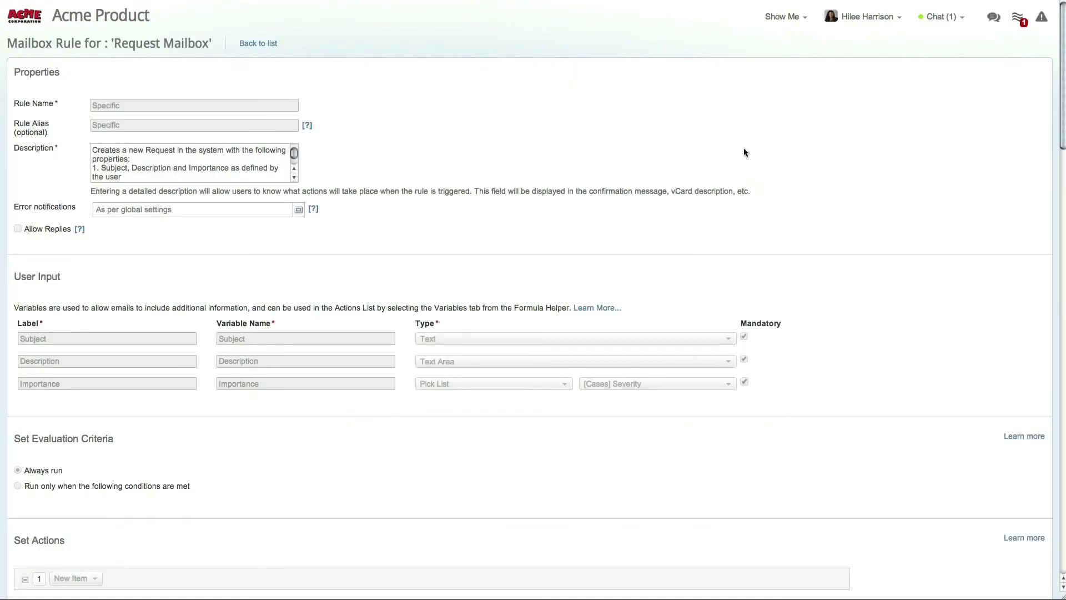
{"action": "left_click_drag", "start_coordinate": [1061, 126], "coordinate": [1060, 256]}
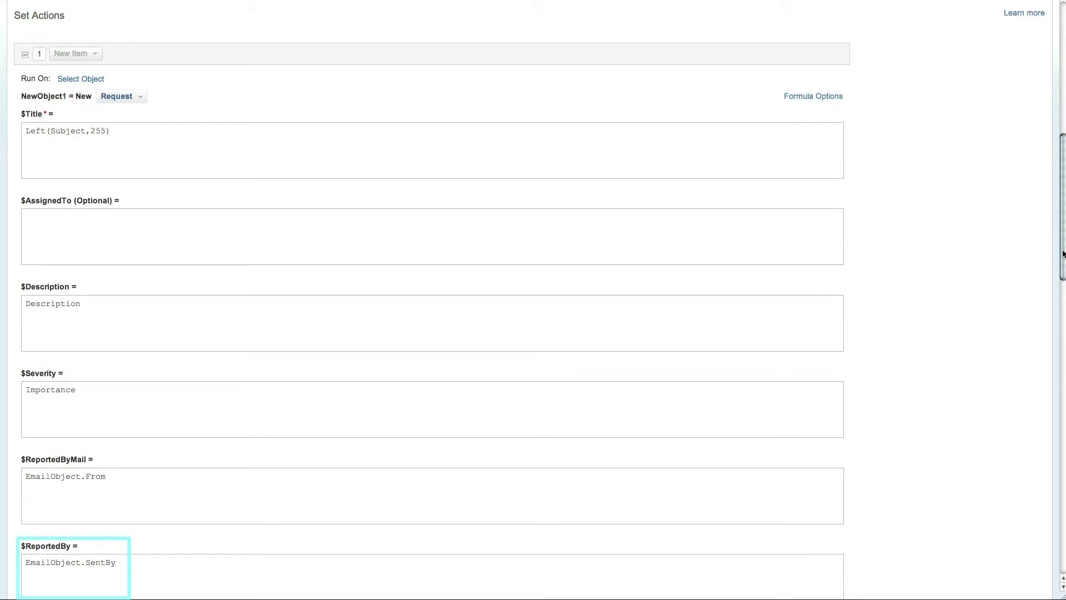
{"action": "left_click_drag", "start_coordinate": [1063, 253], "coordinate": [1063, 408]}
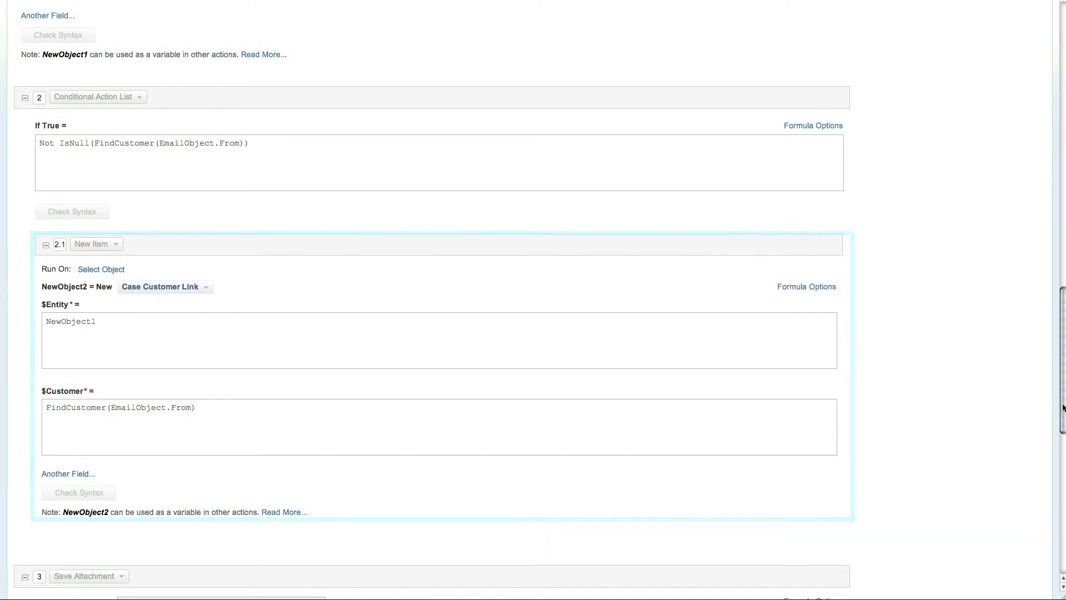
{"action": "left_click_drag", "start_coordinate": [1063, 408], "coordinate": [1063, 554]}
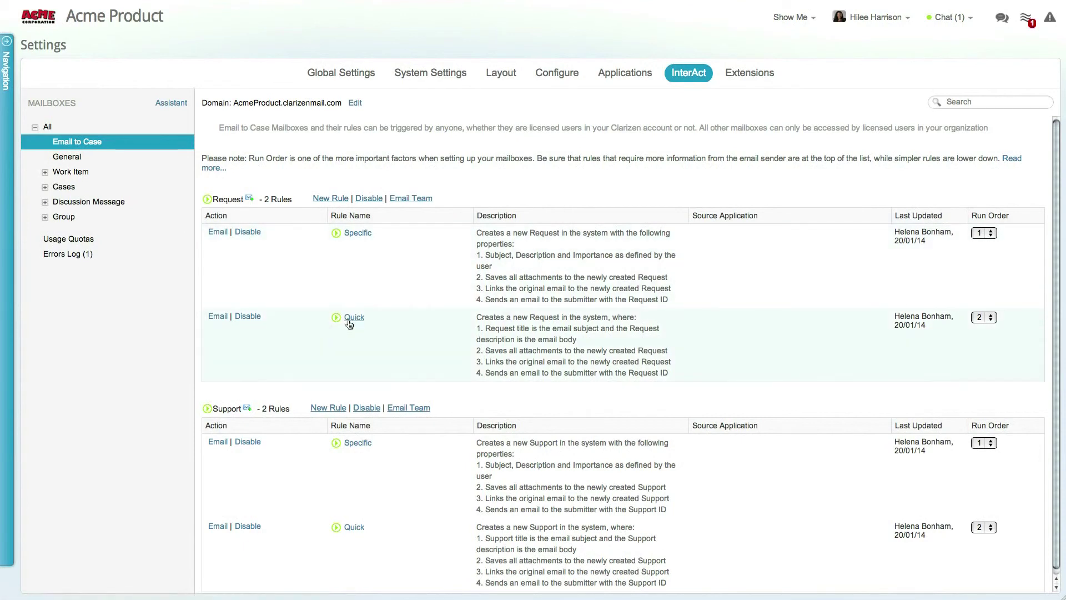
- Open the Request mailbox's Quick rule and Save As a Cases Mailbox Rule copy
{"action": "left_click", "coordinate": [349, 321]}
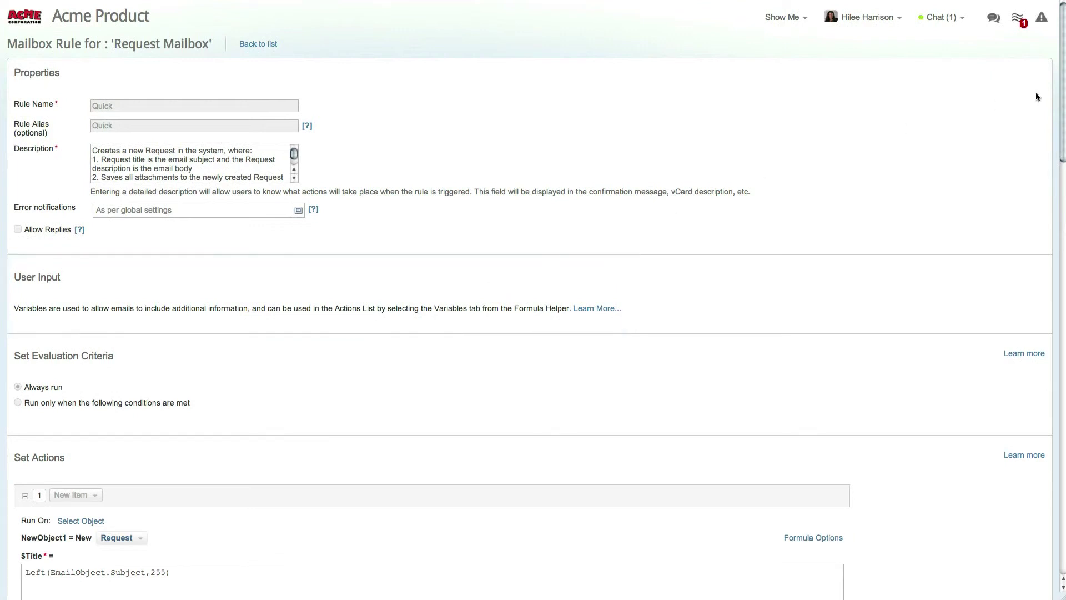
{"action": "left_click_drag", "start_coordinate": [1062, 98], "coordinate": [1063, 211]}
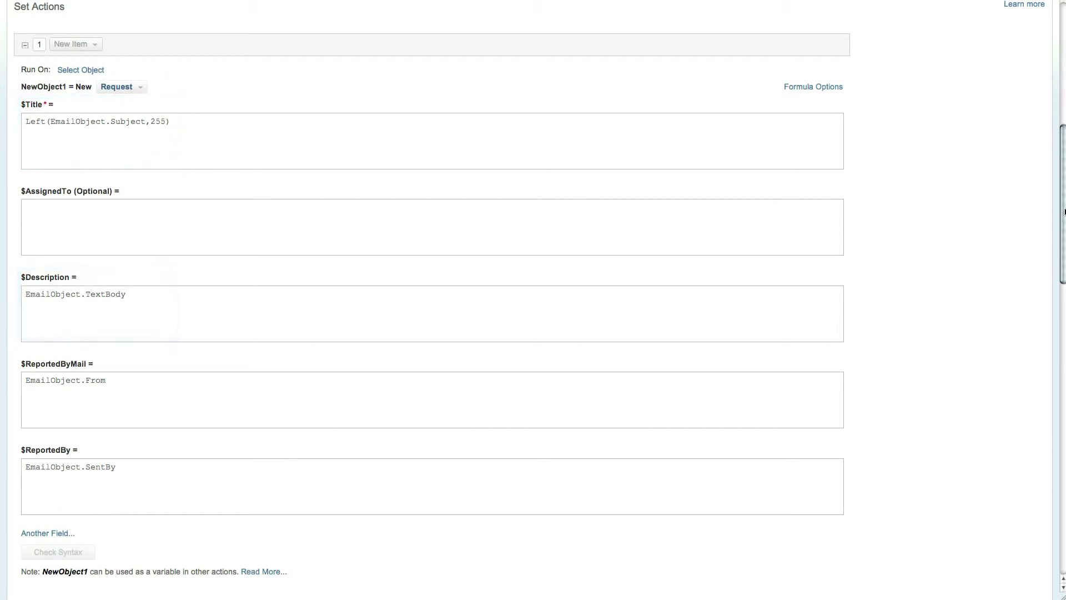
{"action": "left_click_drag", "start_coordinate": [1063, 211], "coordinate": [1064, 512]}
{"action": "left_click", "coordinate": [918, 578]}
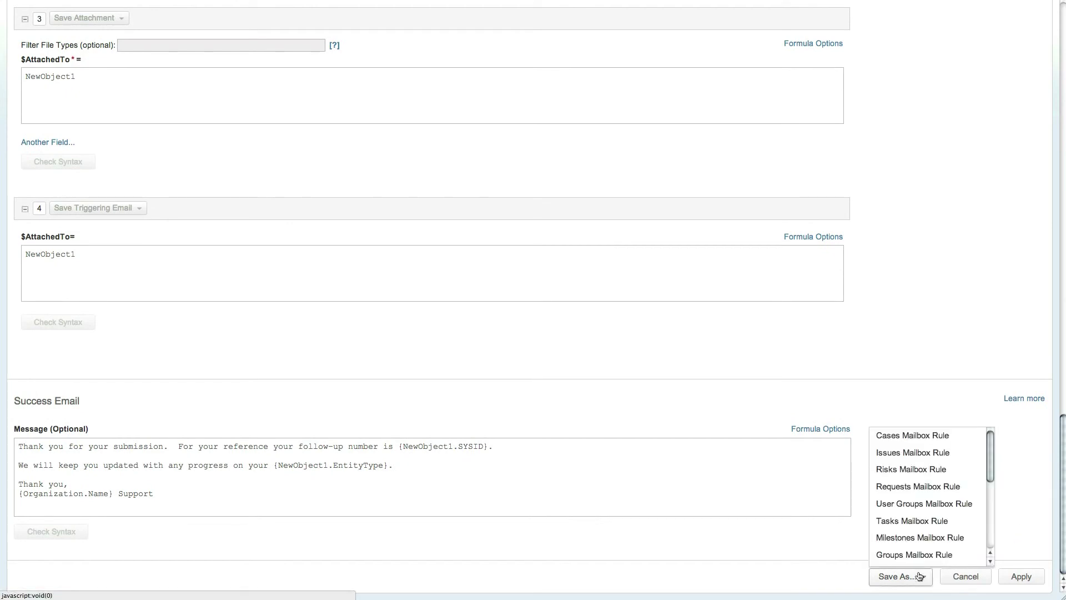
{"action": "left_click", "coordinate": [918, 436]}
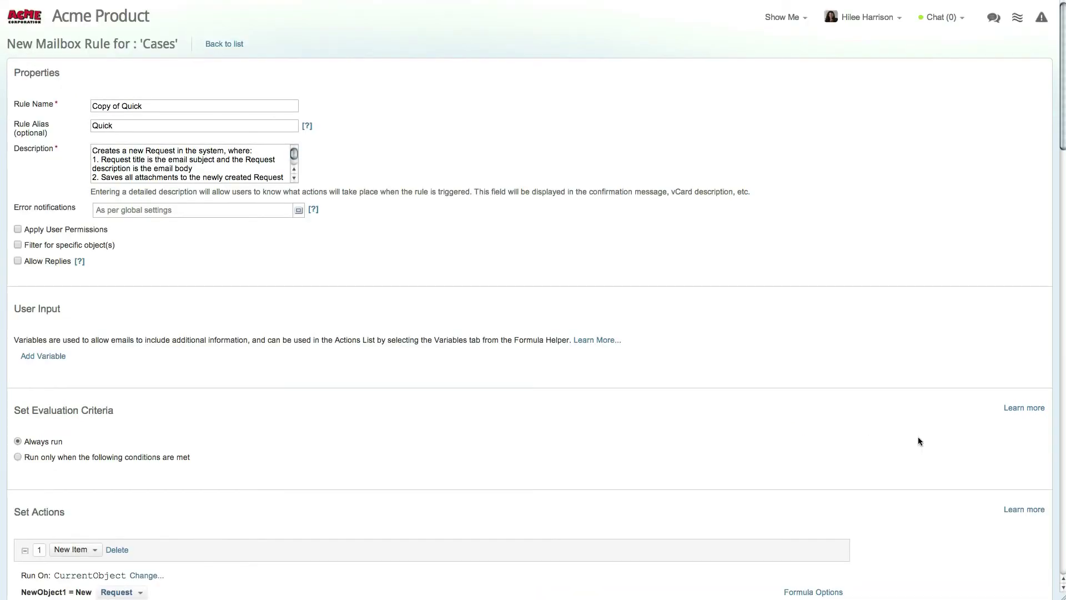